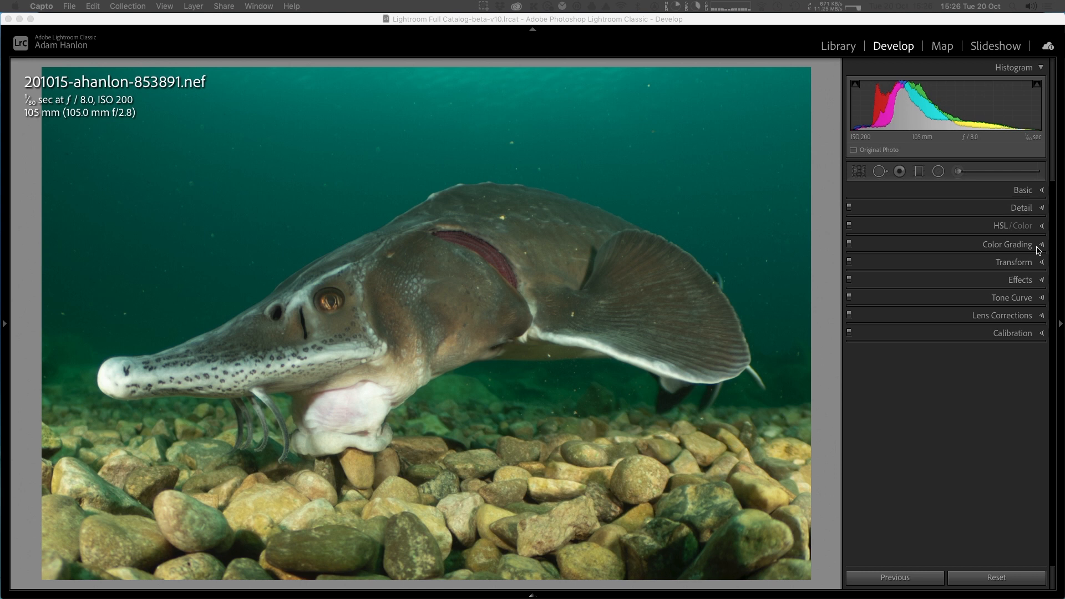
- Open the Color Grading controls and review the shadows, midtones, highlights and global wheels before returning to the three-wheel view
click(1039, 250)
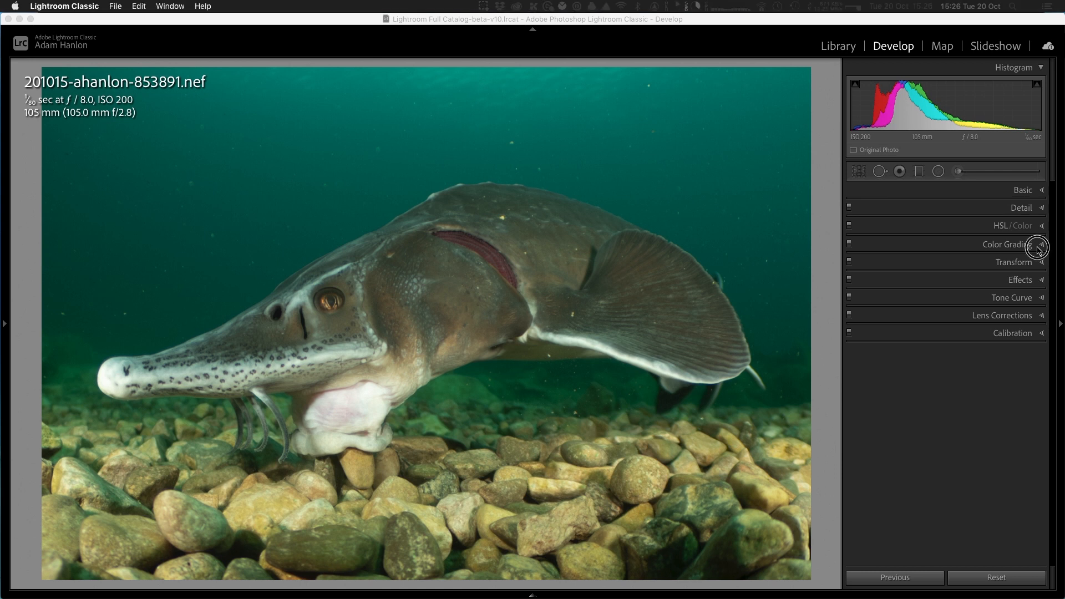
click(1040, 249)
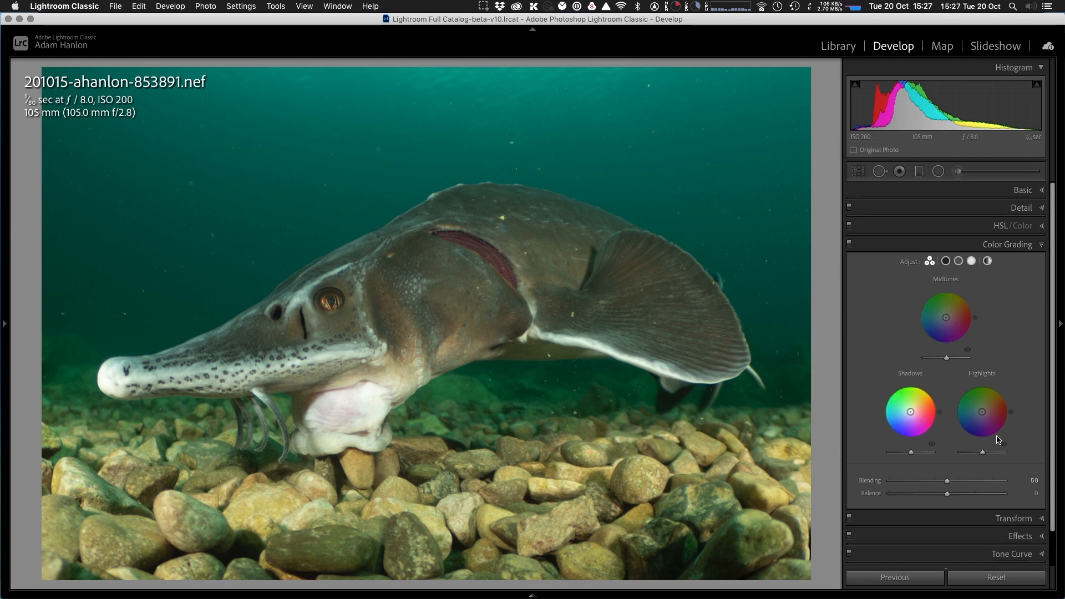
click(947, 261)
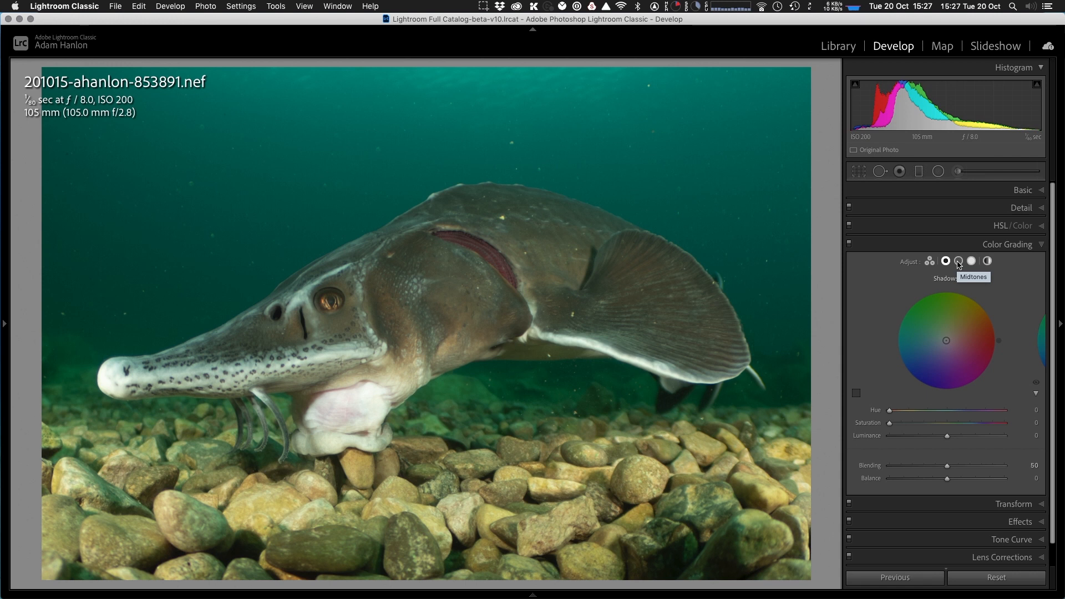
click(959, 262)
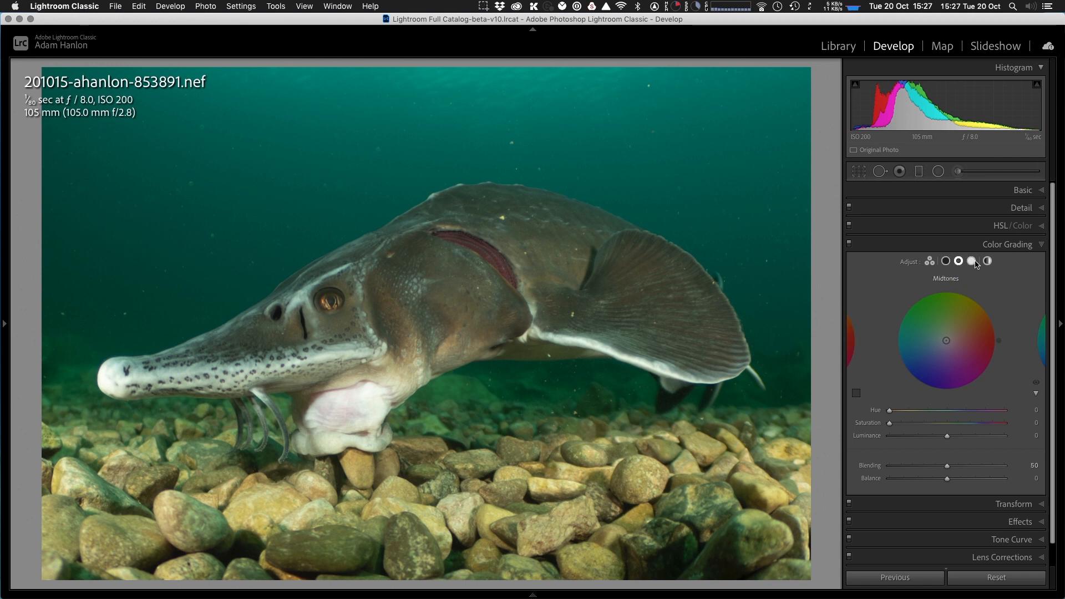
click(974, 263)
click(988, 262)
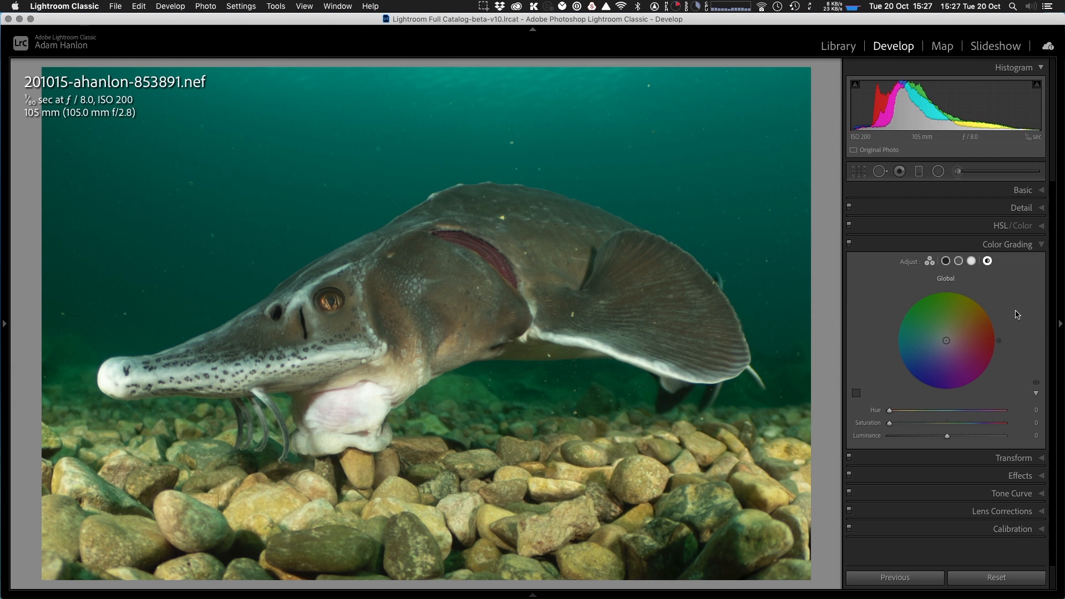
click(931, 263)
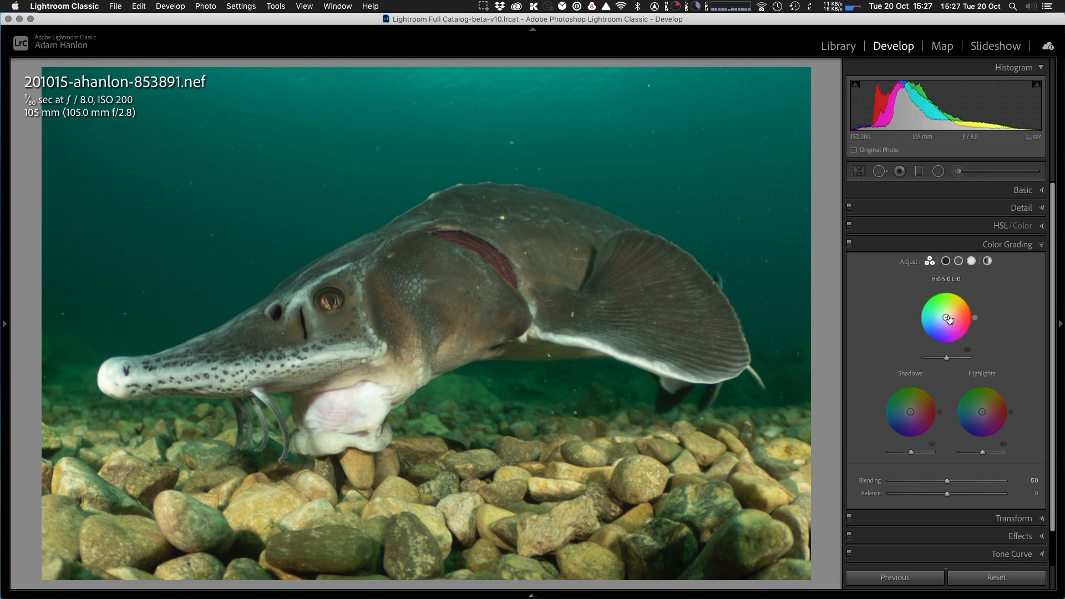
- Tint the midtones to hue 343, saturation 18, the shadows to hue 8, saturation 13, and the highlights to hue 359, saturation 11
mouse_move(947, 318)
mouse_down()
mouse_move(940, 325)
mouse_move(966, 309)
mouse_move(947, 308)
mouse_move(963, 324)
mouse_move(950, 320)
mouse_up()
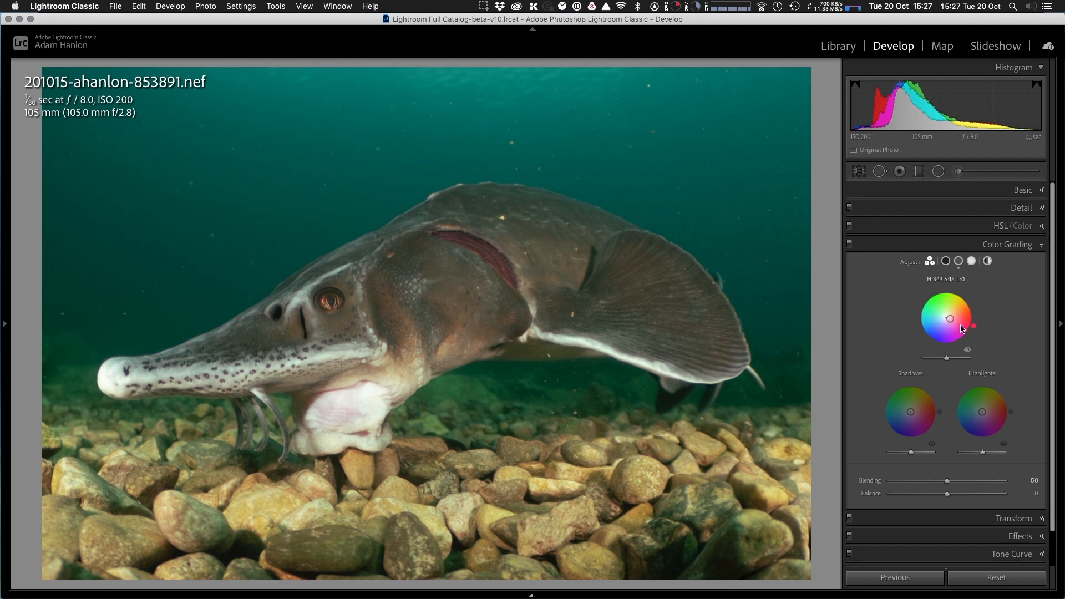
click(915, 399)
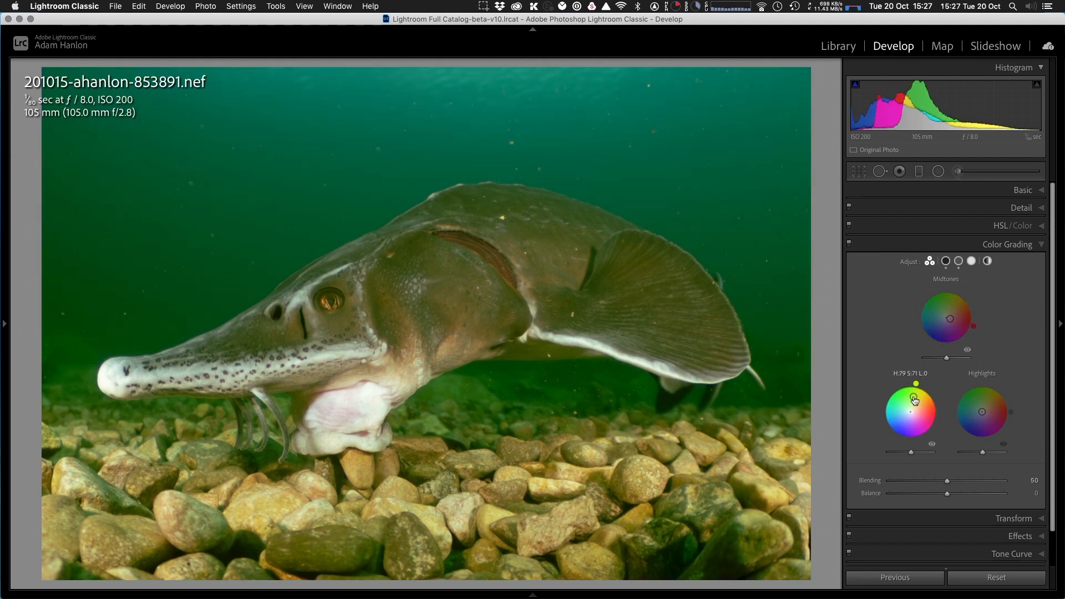
mouse_move(914, 398)
mouse_down()
mouse_move(911, 412)
mouse_move(895, 414)
mouse_move(914, 411)
mouse_up()
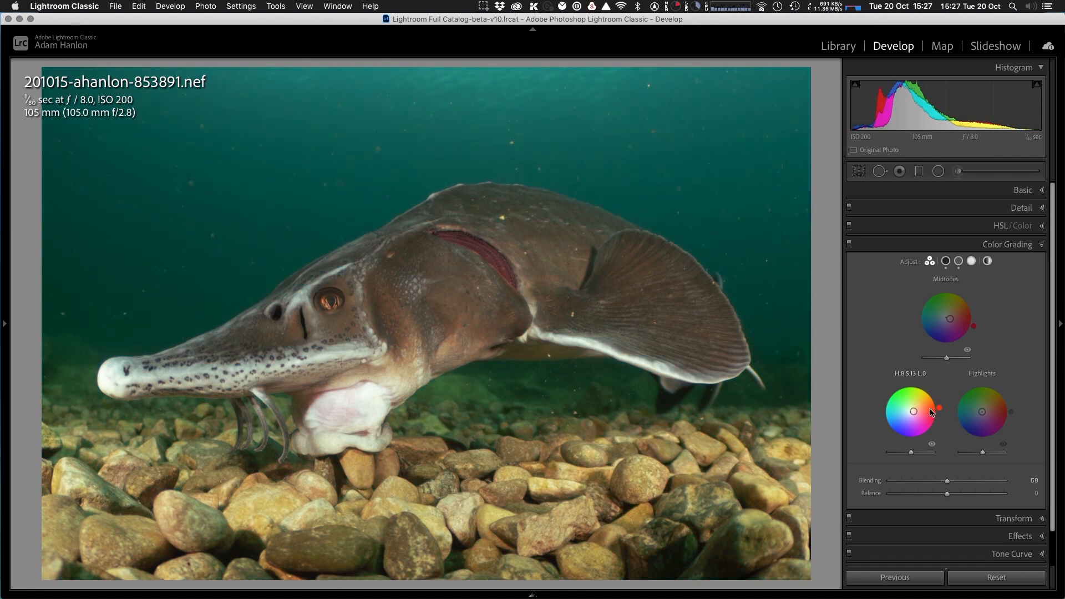
drag(982, 412, 985, 412)
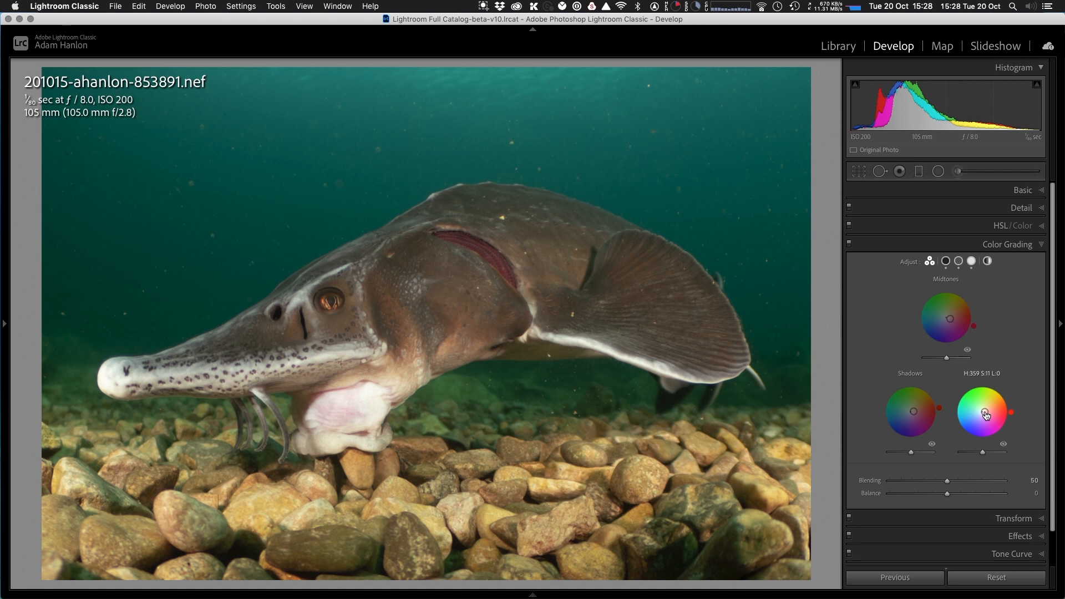
- Apply a faint global color grade with hue 179 and saturation 2, and return to the three-wheel view
click(988, 261)
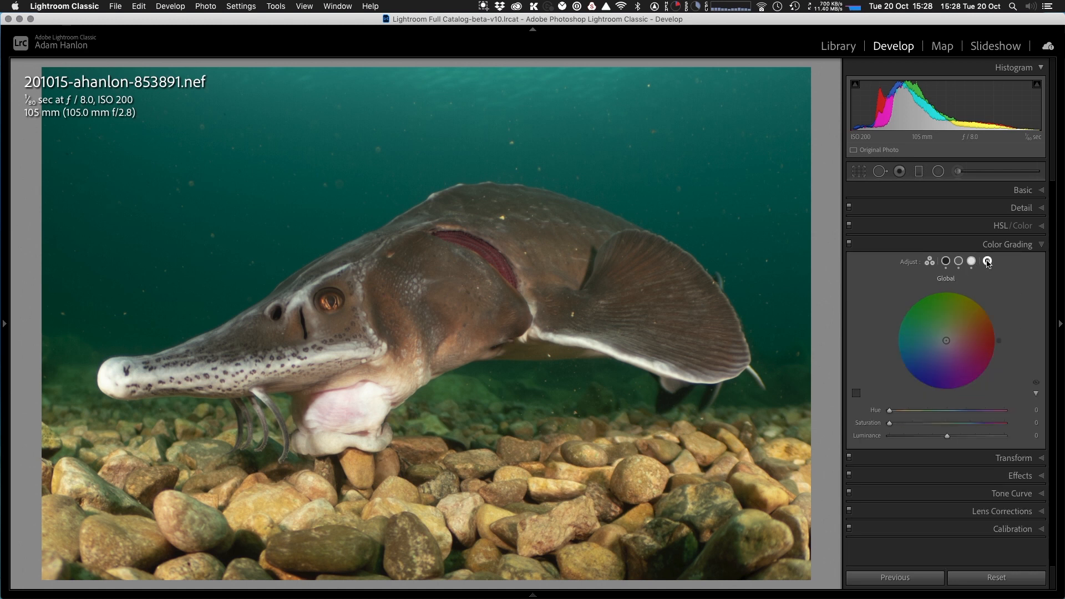
mouse_move(949, 342)
mouse_down()
mouse_move(963, 343)
mouse_move(945, 340)
mouse_up()
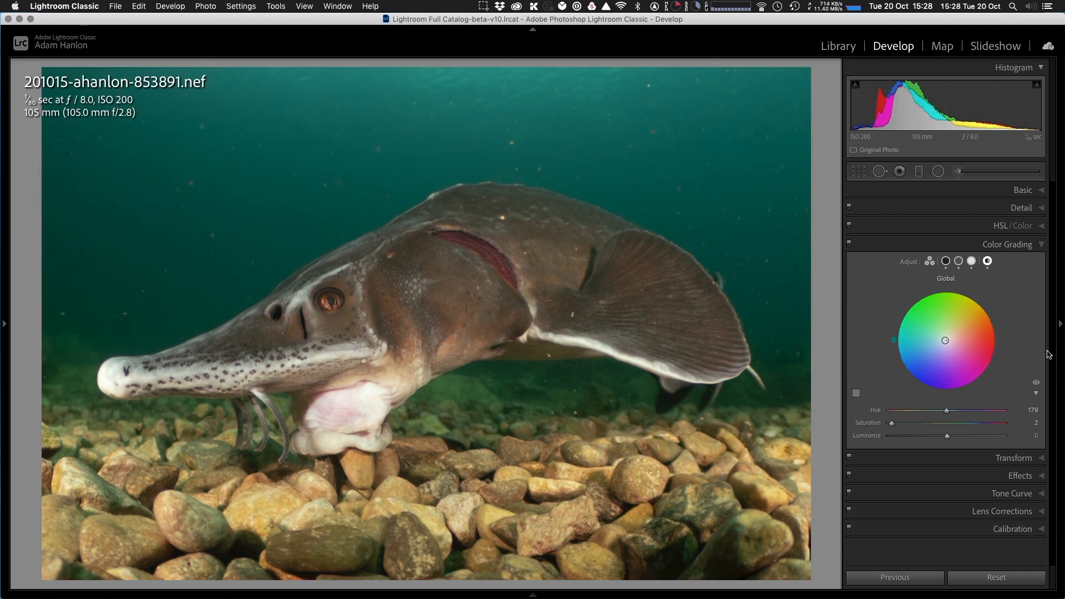
click(930, 261)
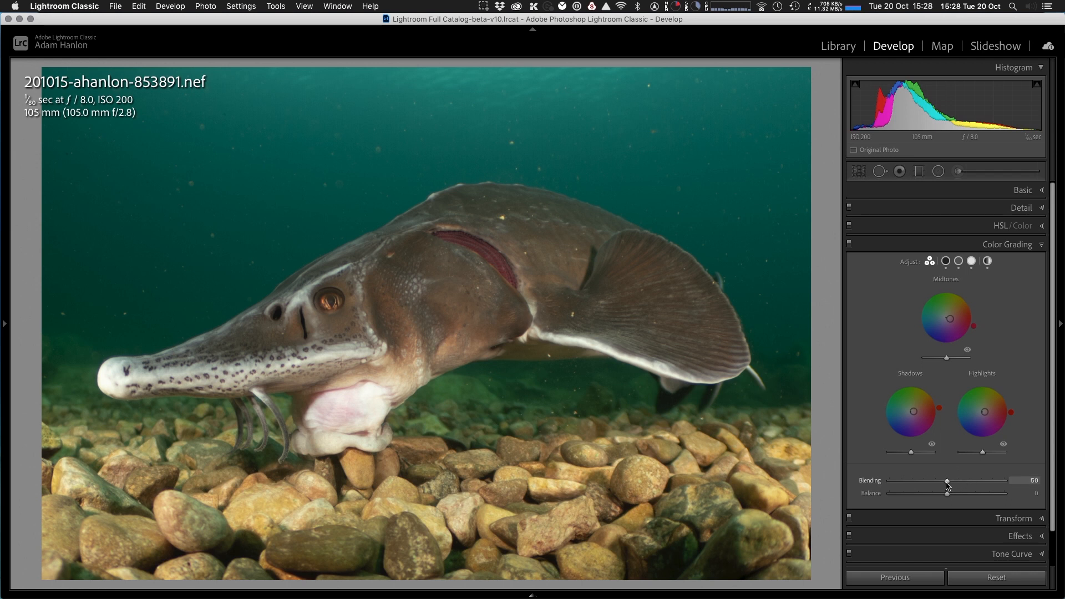
- Set the color grading Blending to 59 and Balance to +4
mouse_move(949, 486)
mouse_down()
mouse_move(933, 485)
mouse_move(978, 481)
mouse_move(941, 481)
mouse_move(958, 483)
mouse_up()
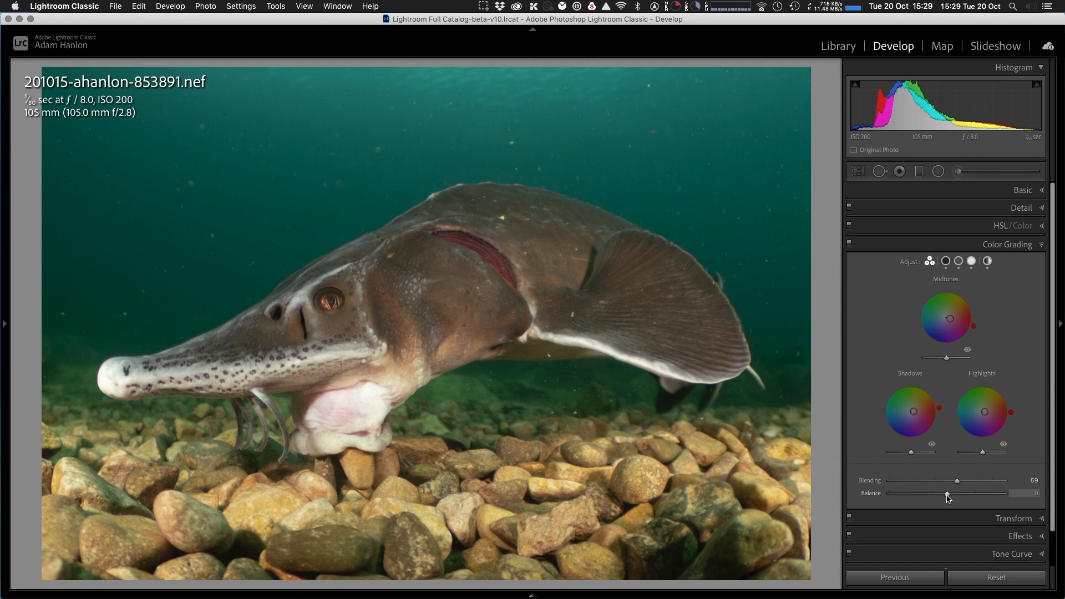
click(947, 495)
mouse_move(947, 495)
mouse_down()
mouse_move(884, 488)
mouse_move(994, 488)
mouse_move(877, 493)
mouse_move(960, 498)
mouse_move(949, 500)
mouse_up()
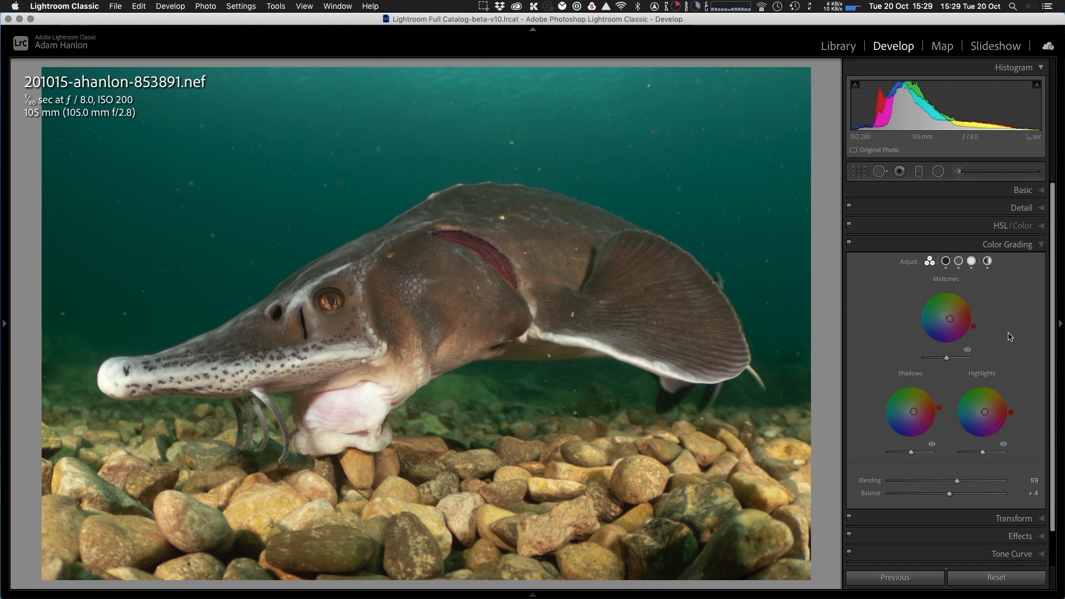
- Refine the shadows tint on its enlarged wheel to hue 310 and saturation 11
click(946, 261)
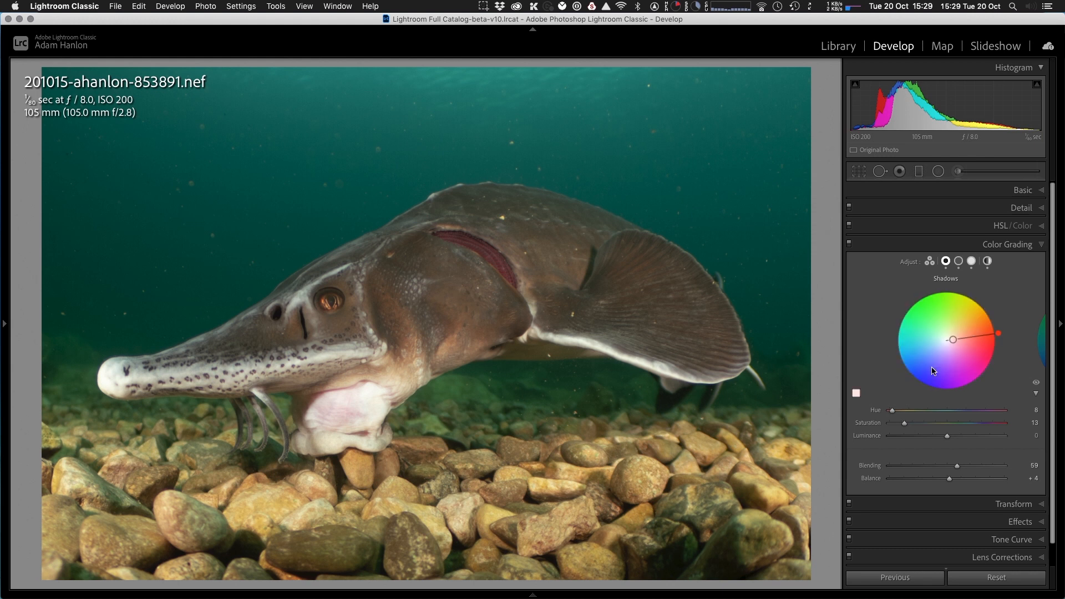
drag(954, 340, 951, 340)
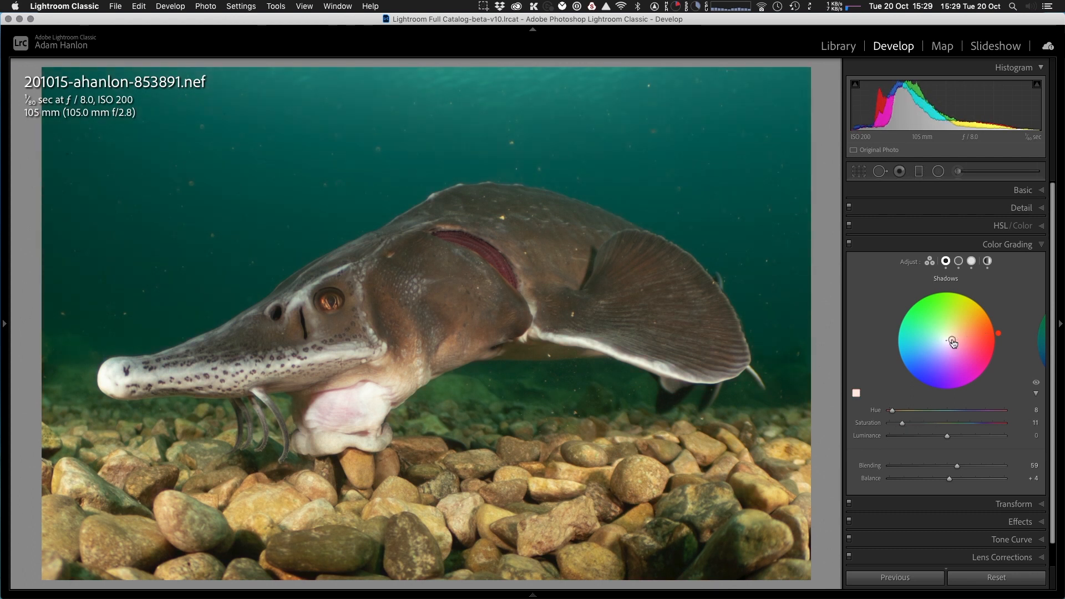
drag(951, 346, 952, 348)
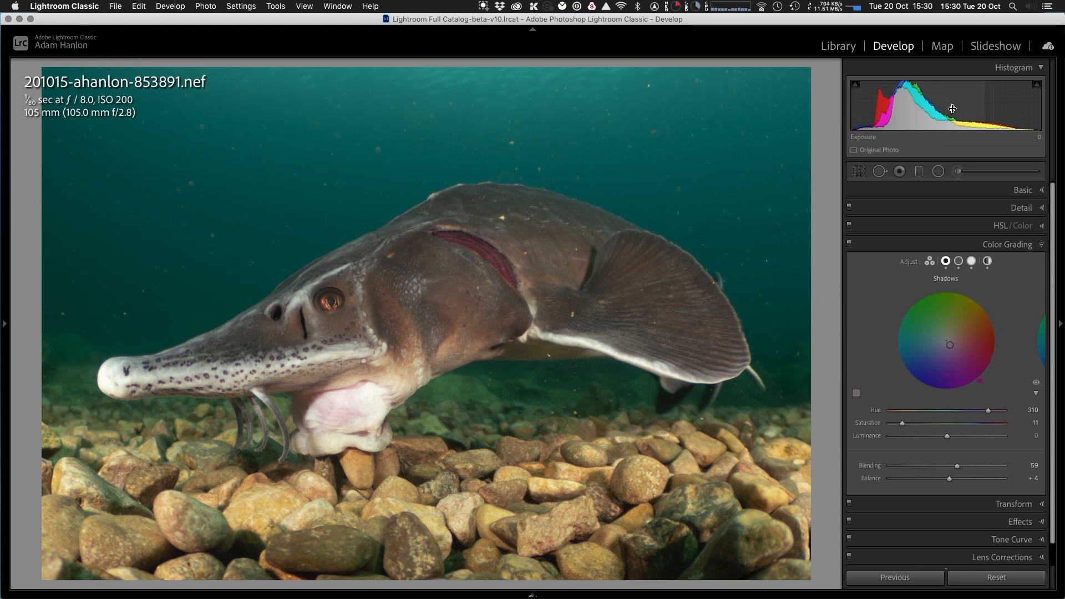
- Heal specks in the water and on the fish with Spot Removal, using size 76 for the speck above its back and 47 on its body
click(879, 171)
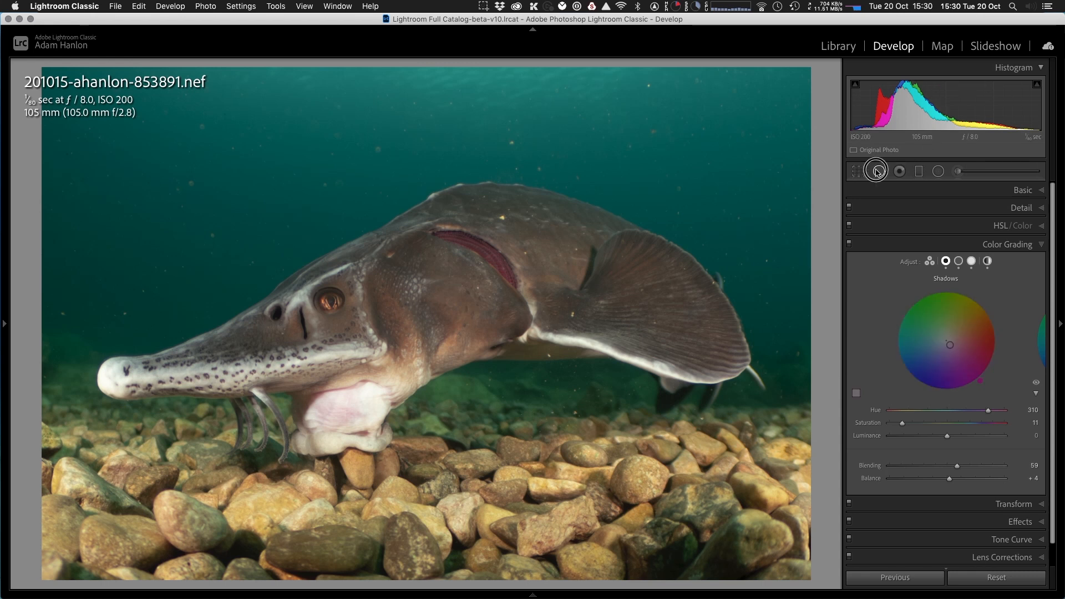
click(511, 141)
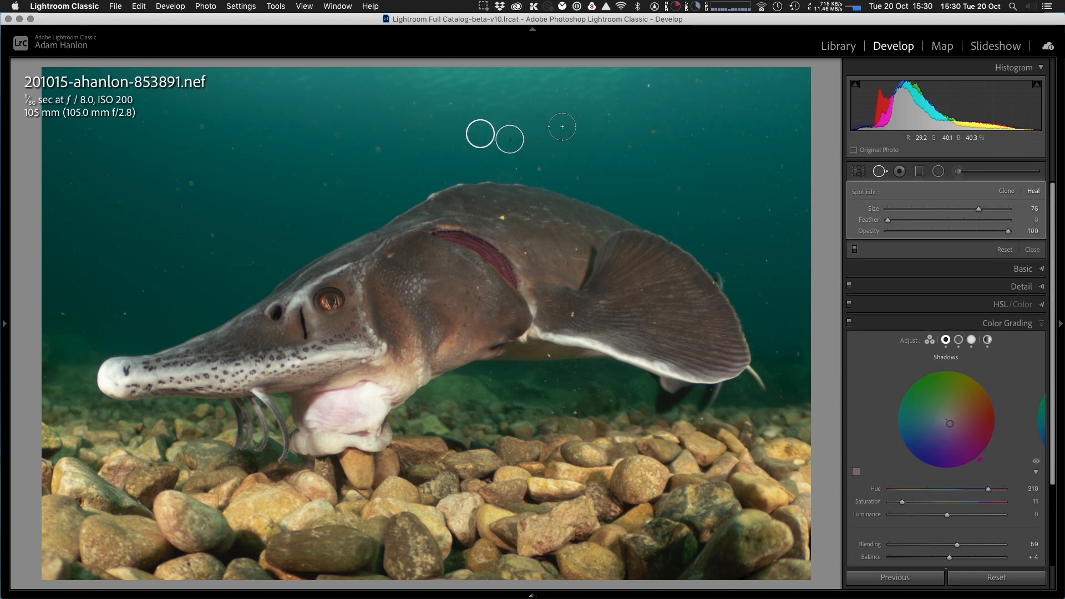
click(650, 86)
click(493, 233)
click(556, 323)
click(552, 355)
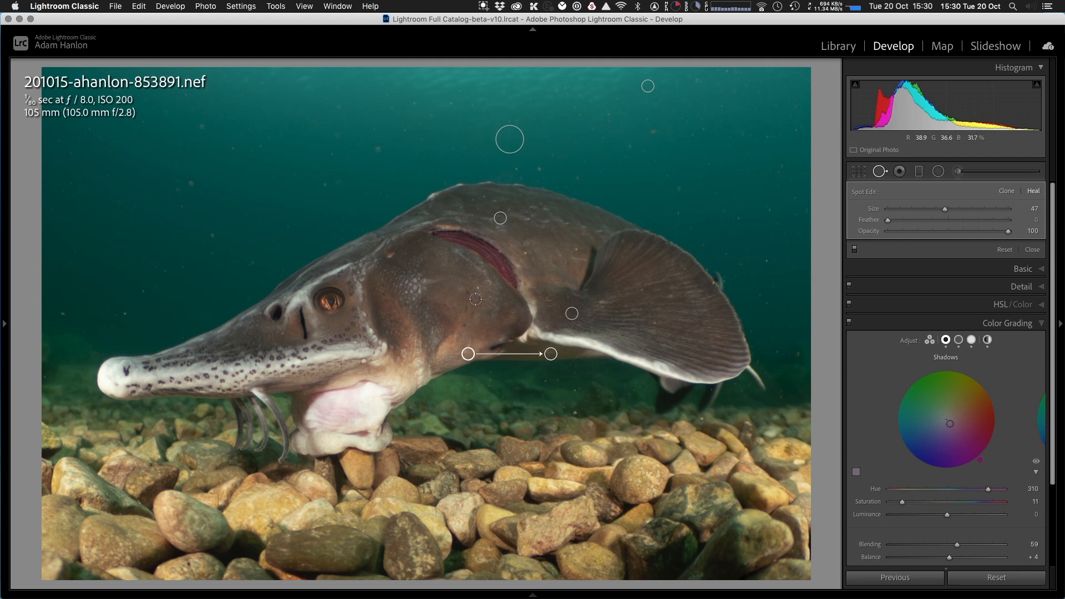
click(388, 253)
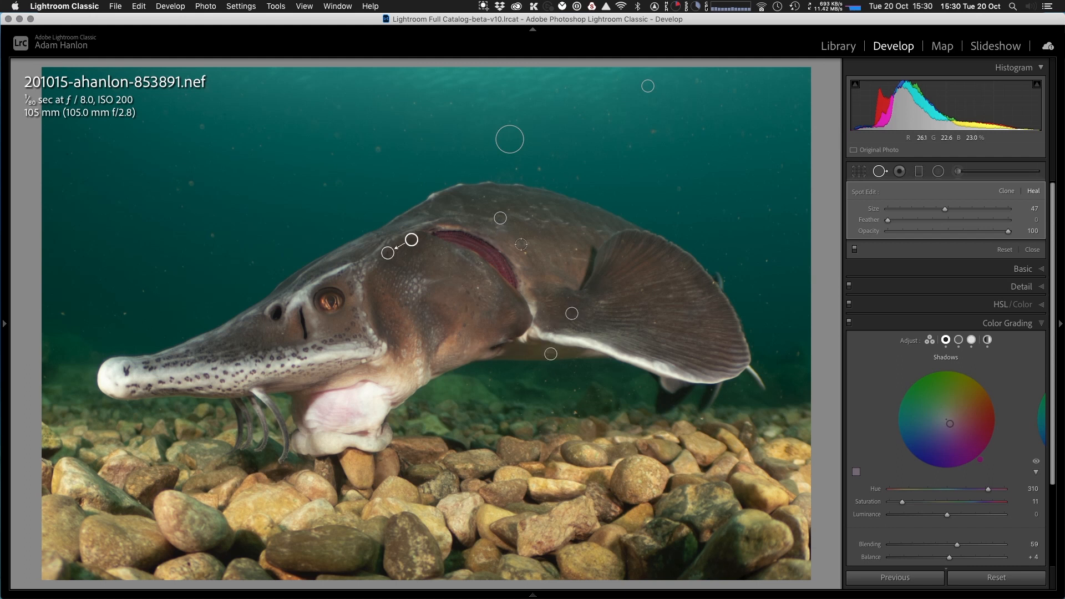
click(570, 413)
click(554, 246)
click(525, 255)
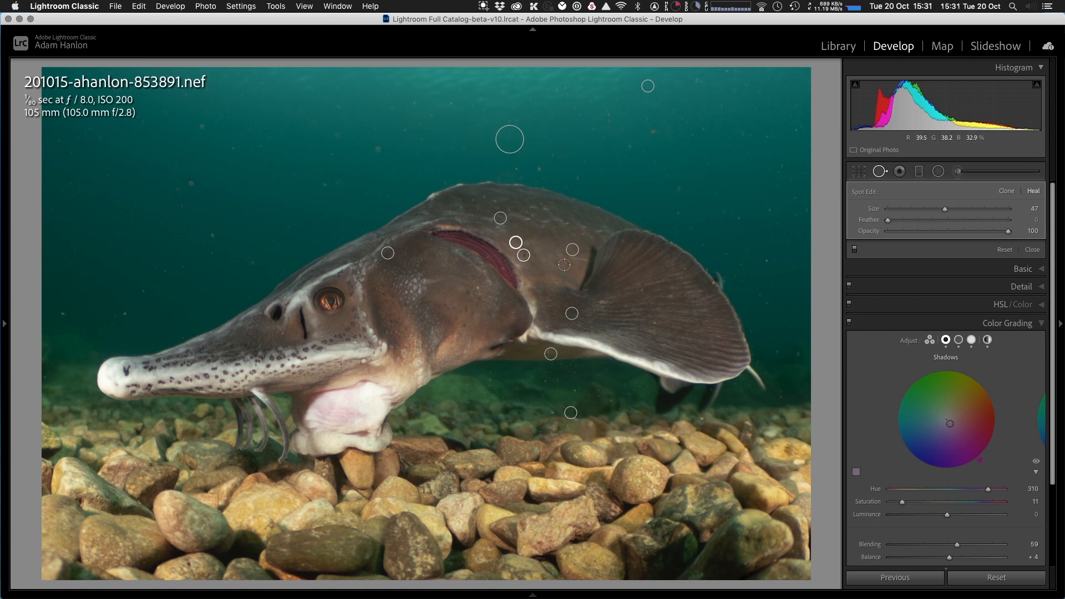